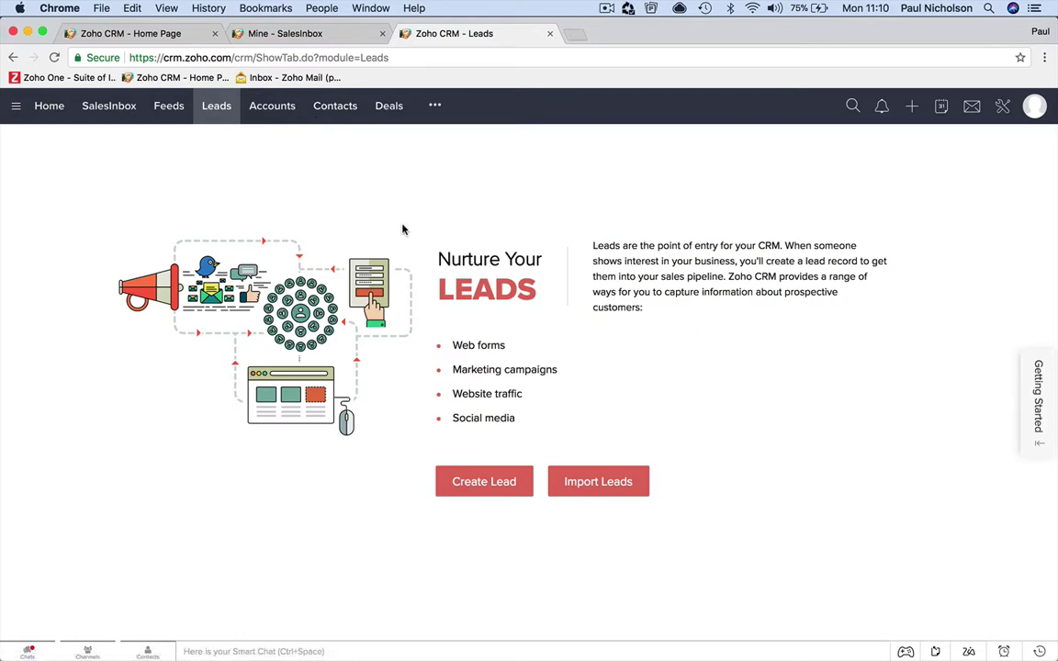
Start a new lead with company 'Badminton Club', fixing the misspelling.
left_click_drag(401, 260, 540, 294)
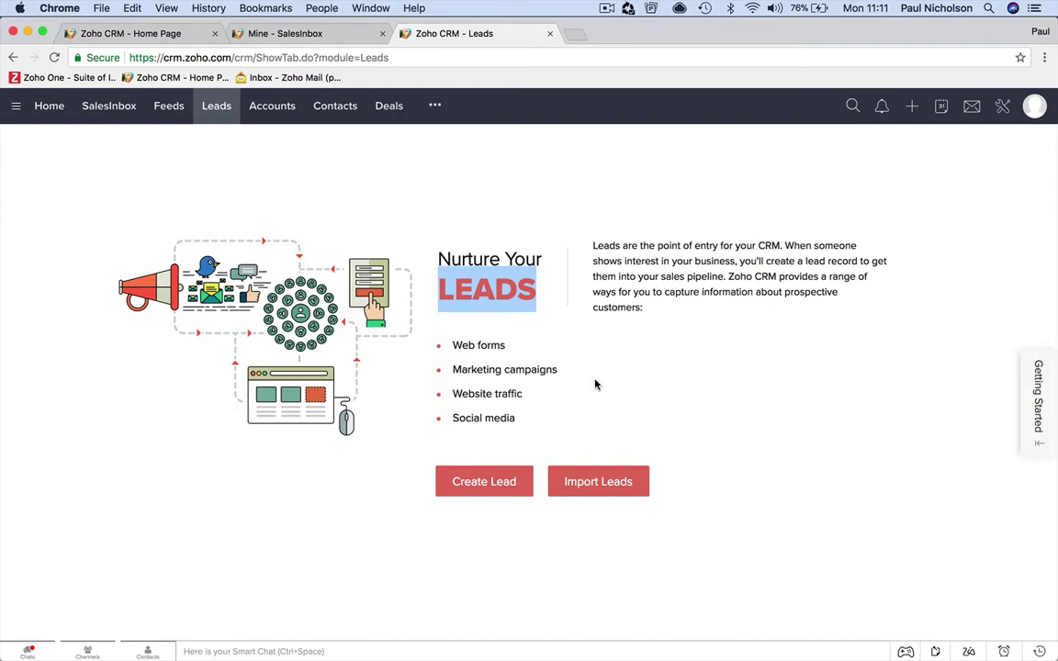
left_click(496, 476)
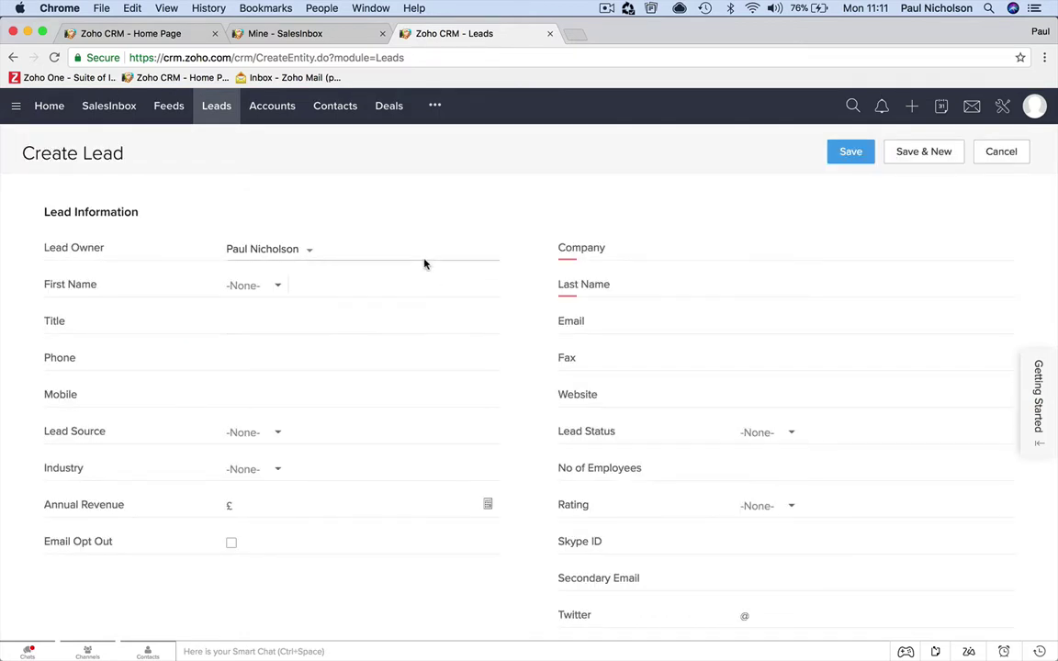
left_click(350, 284)
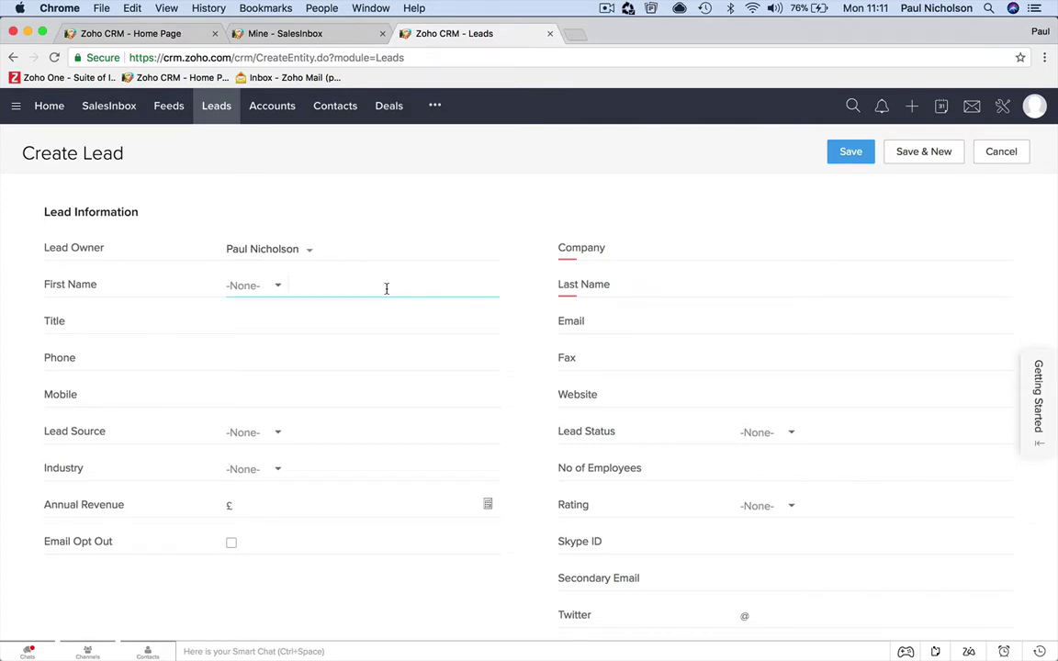
left_click(742, 248)
type("Ba")
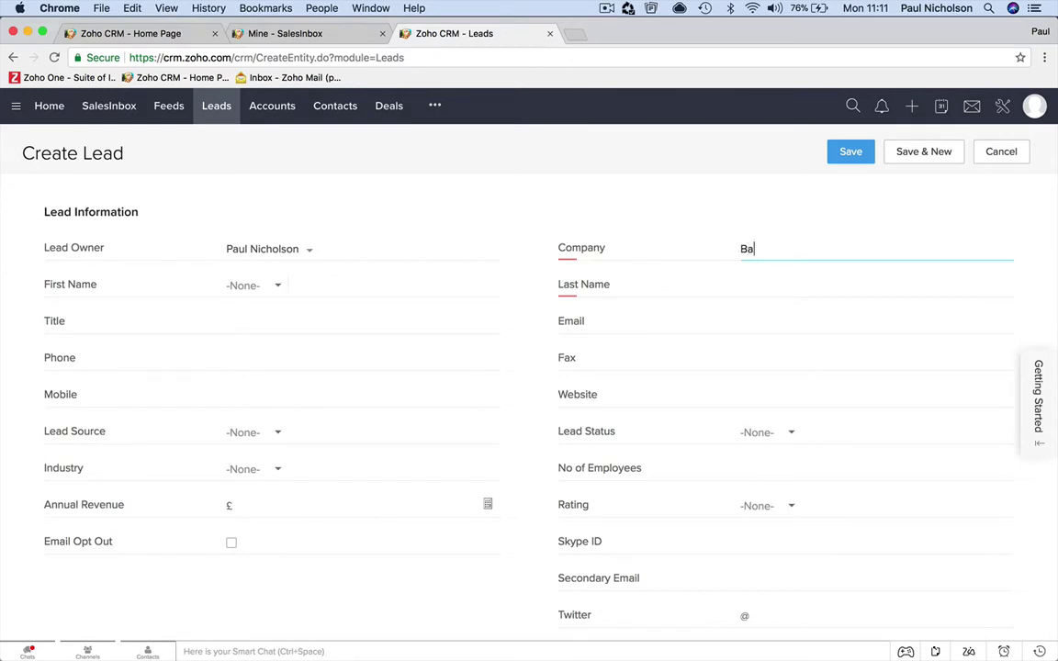
type("dmington Club")
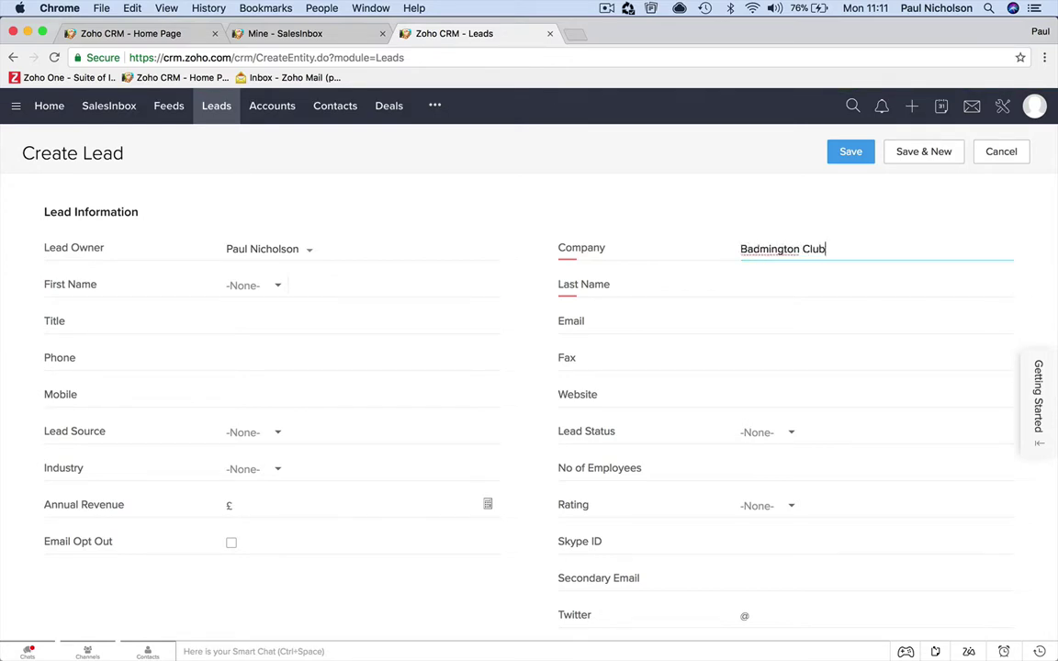
left_click(776, 248)
key("BackSpace")
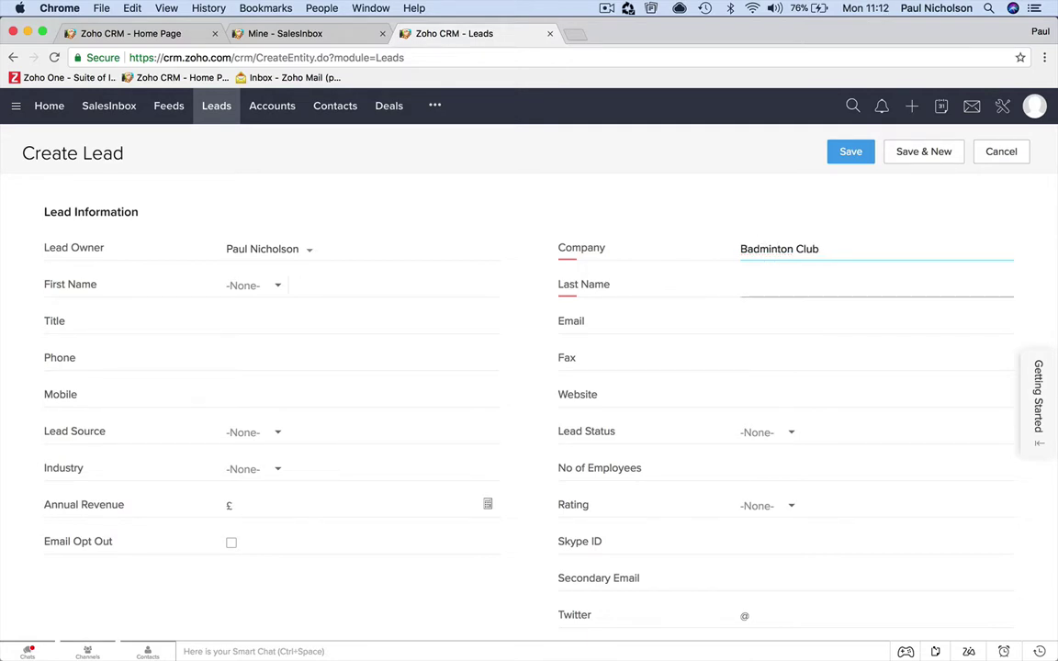
Enter the lead contact's first name and last name.
left_click(768, 285)
left_click(328, 285)
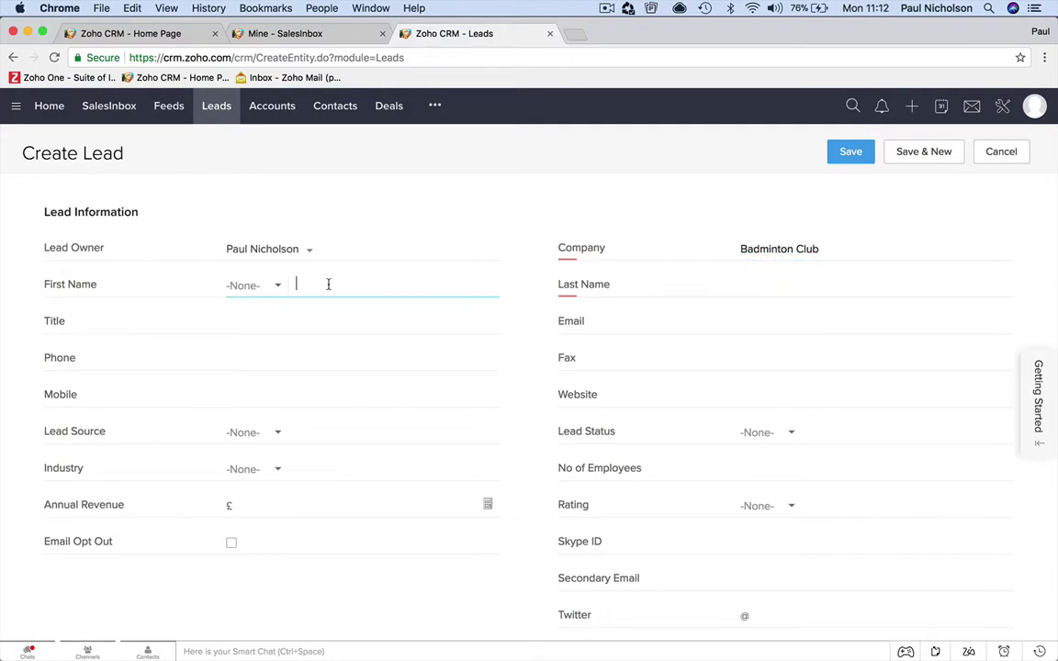
type("Sarah")
left_click(771, 285)
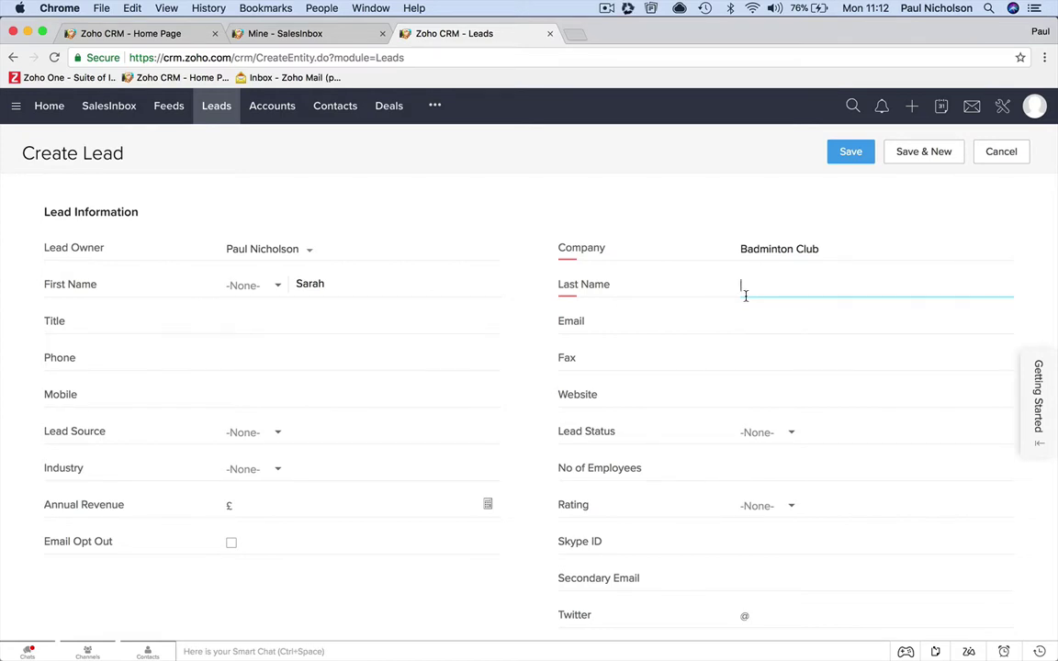
type("Smith")
key("Tab")
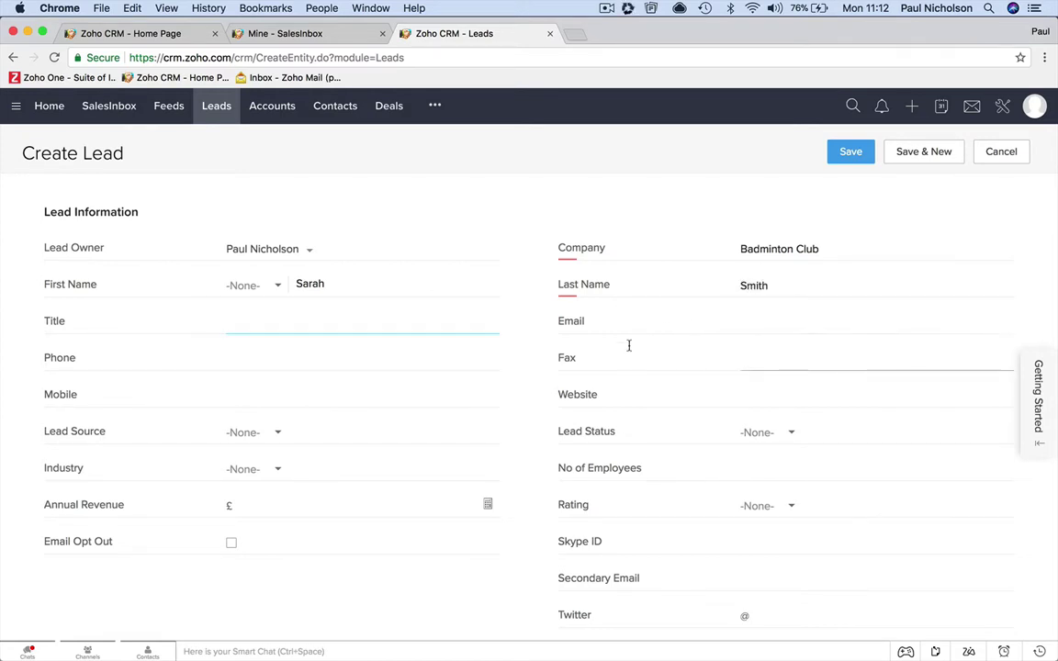
Write the description 'Wants to rent out sports hall. Every Monday 2pm to 10pm'.
scroll(658, 370, "down", 10)
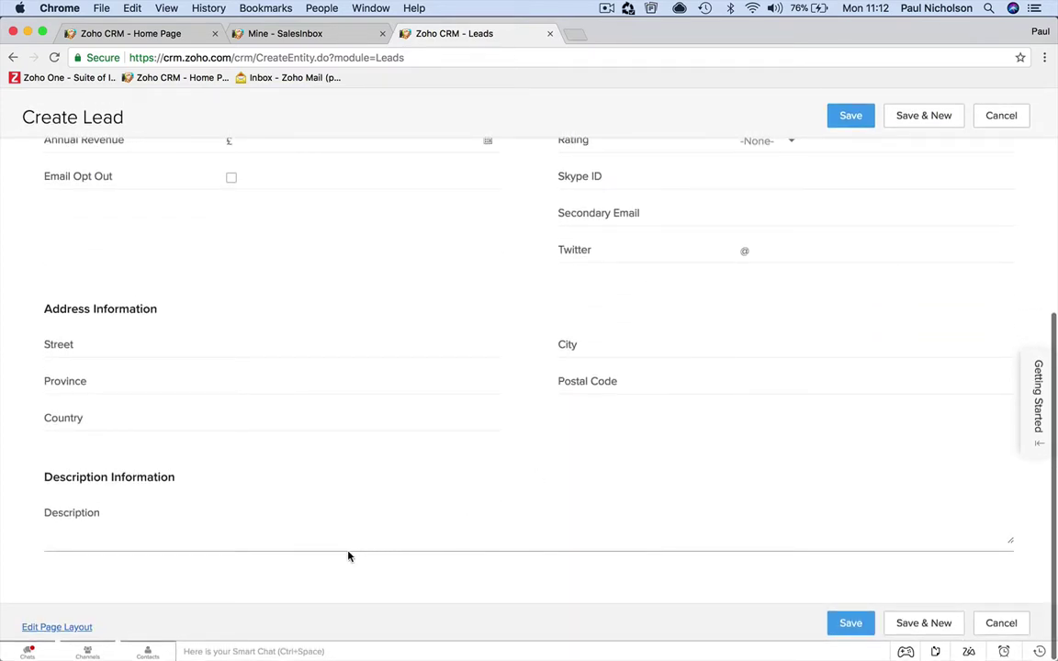
left_click(342, 537)
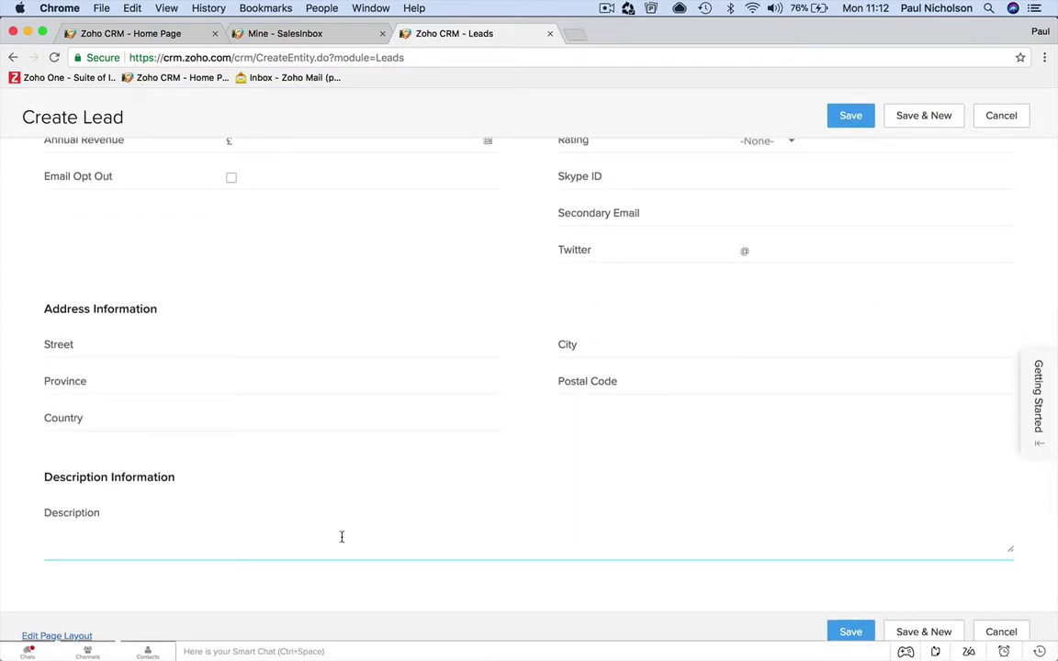
type("Wants to rent out sports hall.")
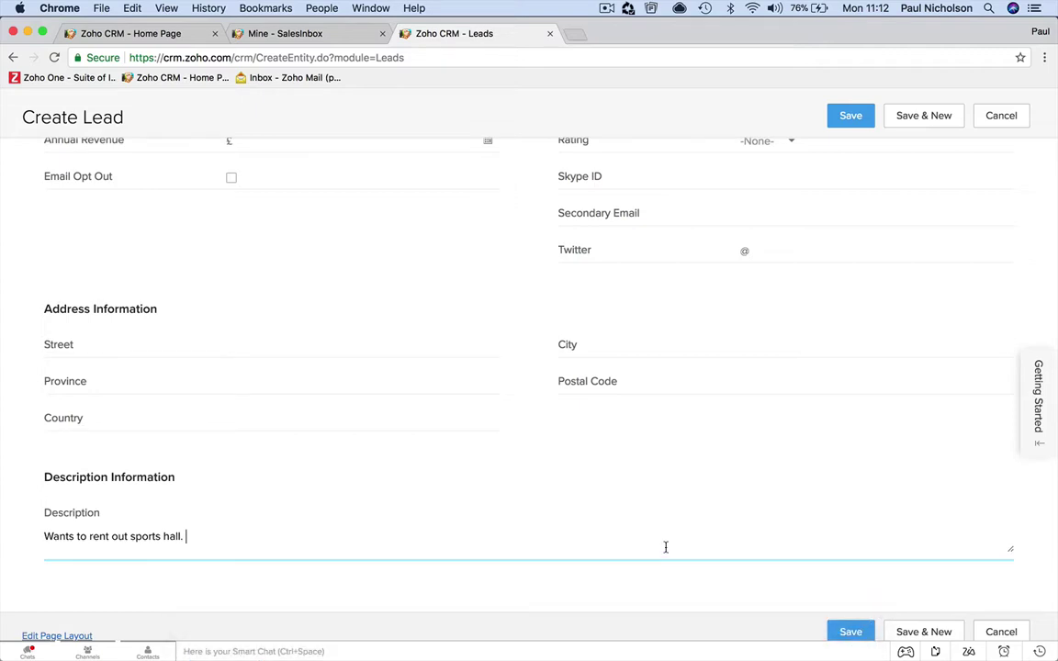
type("  Every Monday 2pm ")
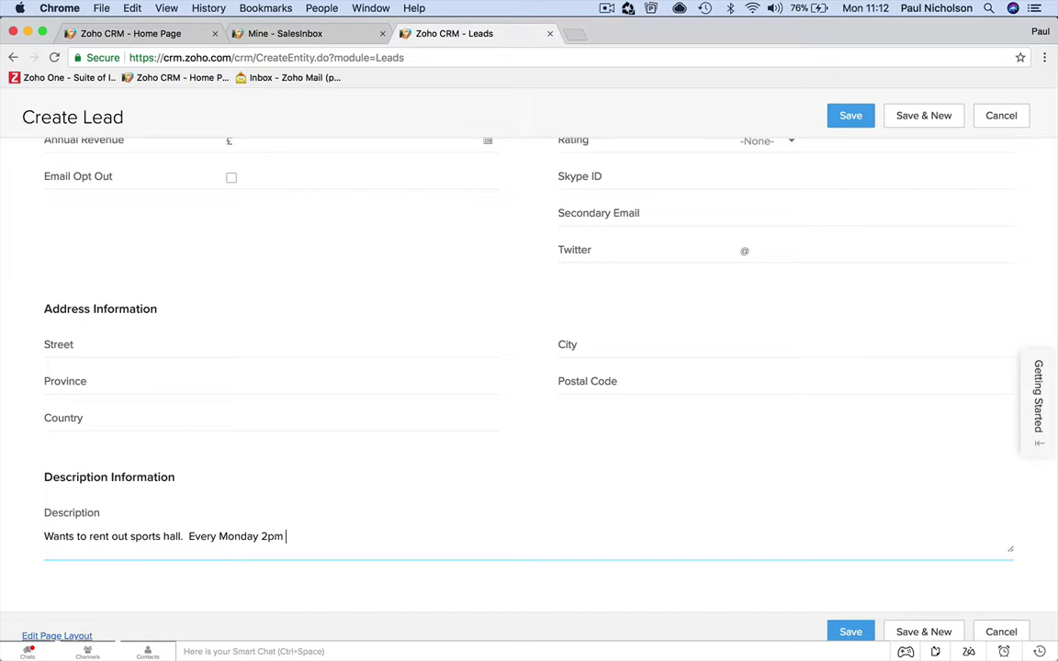
type("to 10pm")
Save the new lead and reopen its record from the Leads list.
left_click(848, 632)
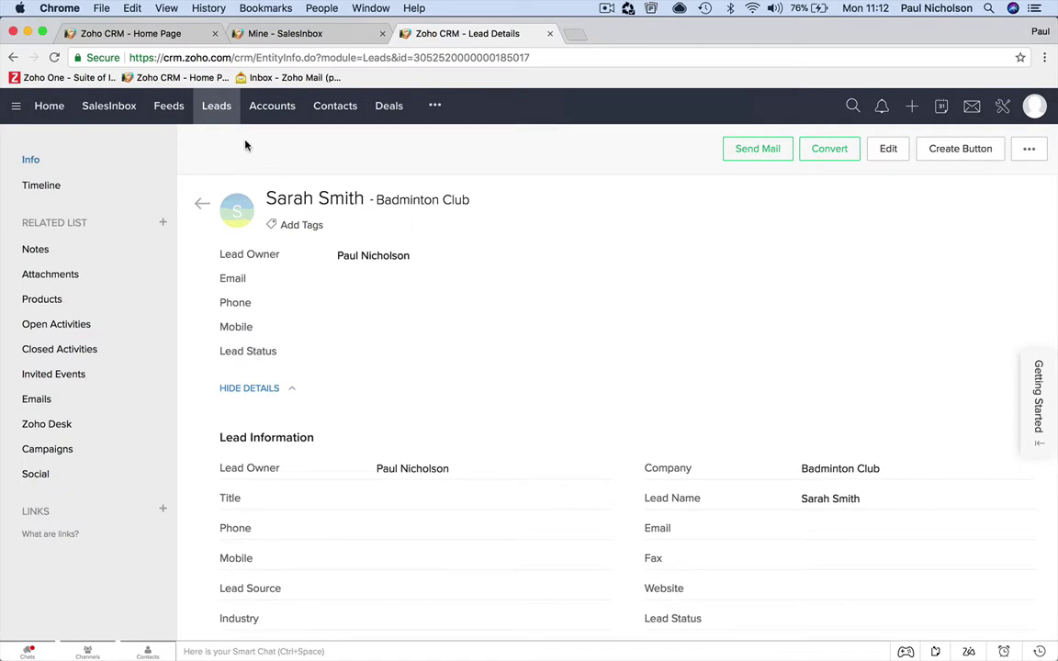
left_click(217, 108)
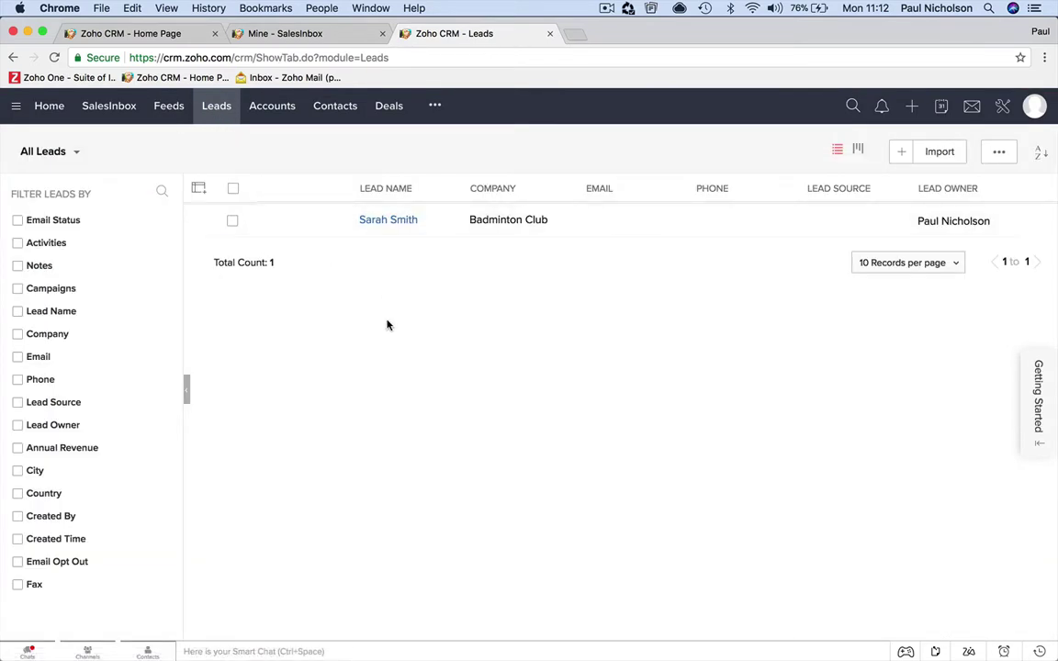
left_click(412, 226)
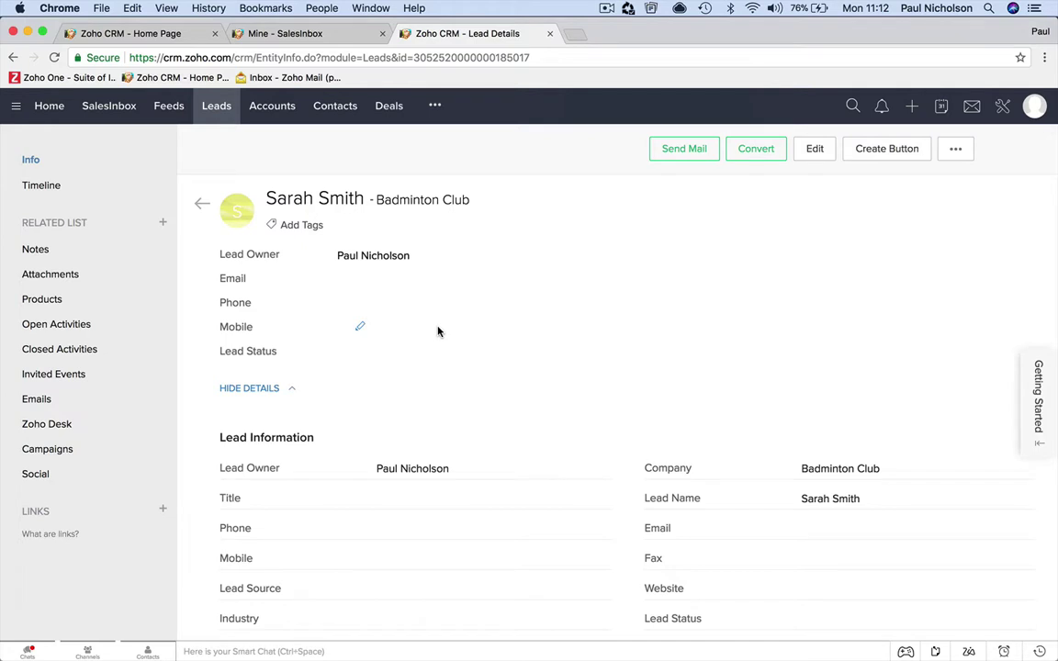
Review the Badminton Club lead's details and start its conversion.
scroll(438, 331, "down", 4)
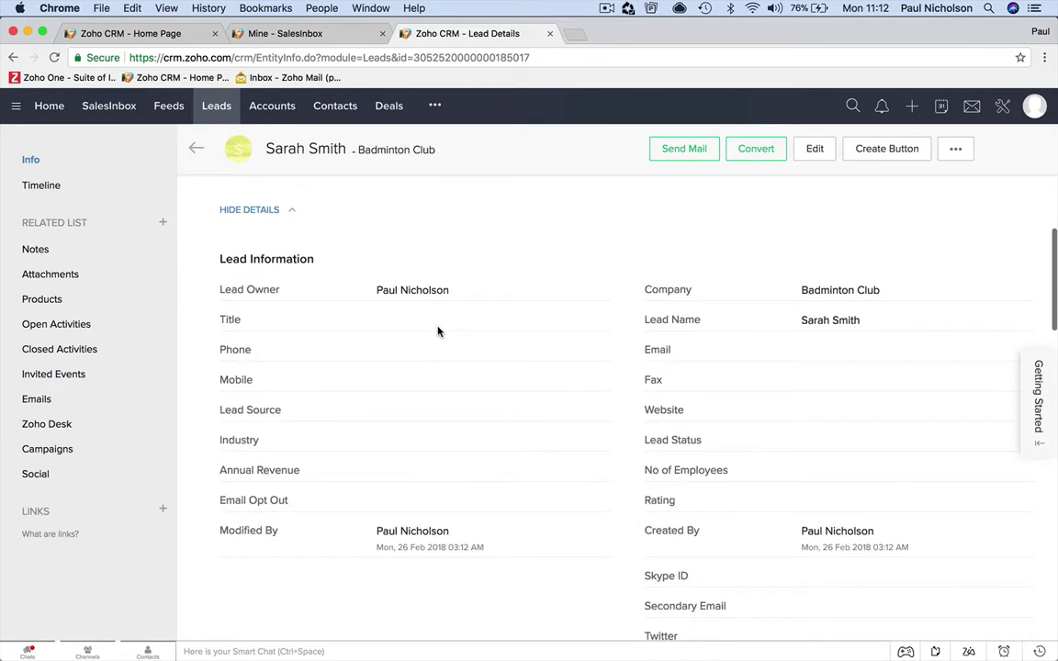
scroll(438, 331, "down", 2)
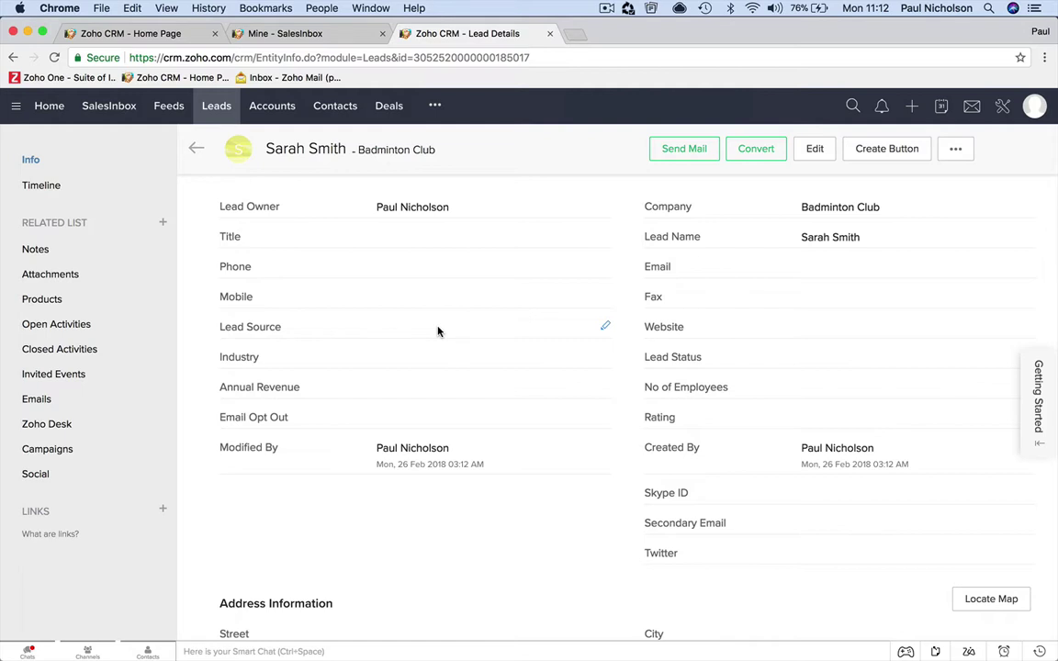
scroll(548, 321, "up", 4)
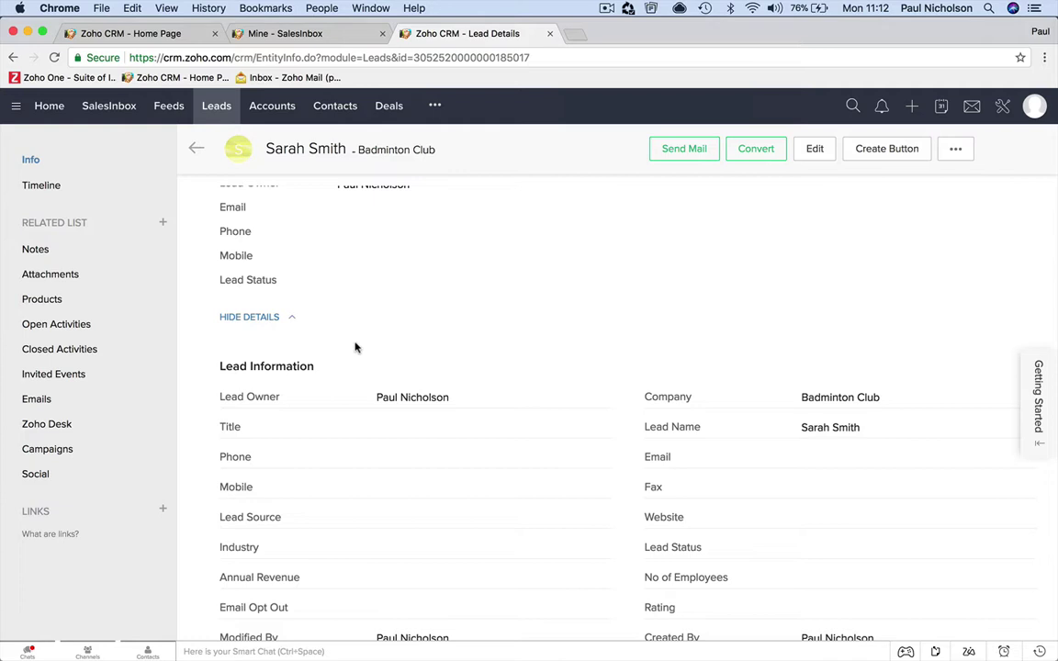
scroll(416, 436, "down", 6)
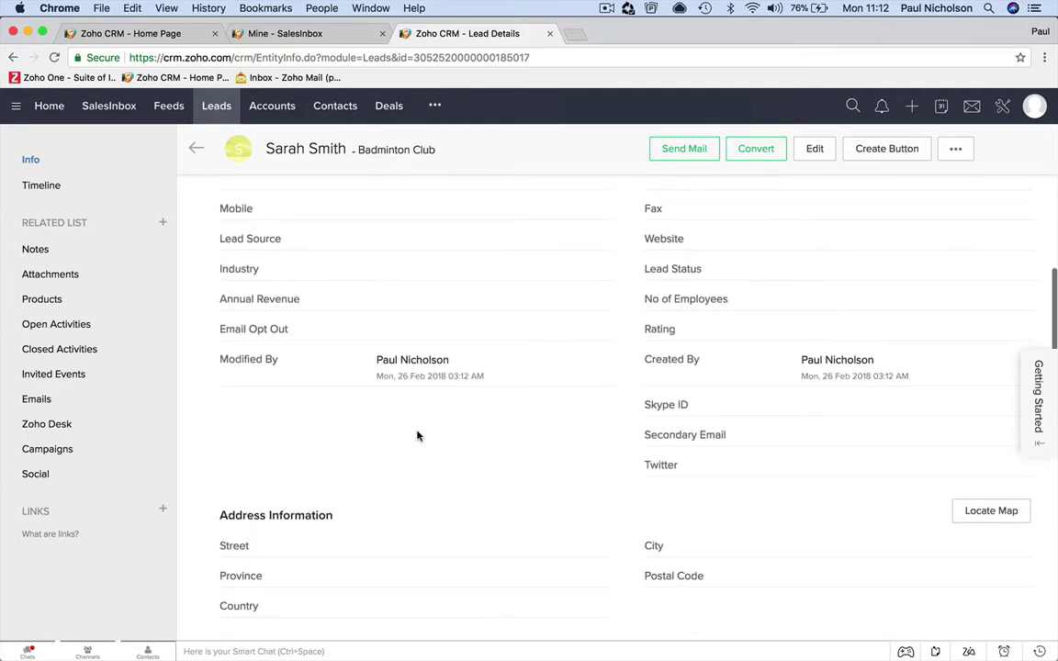
scroll(500, 465, "up", 7)
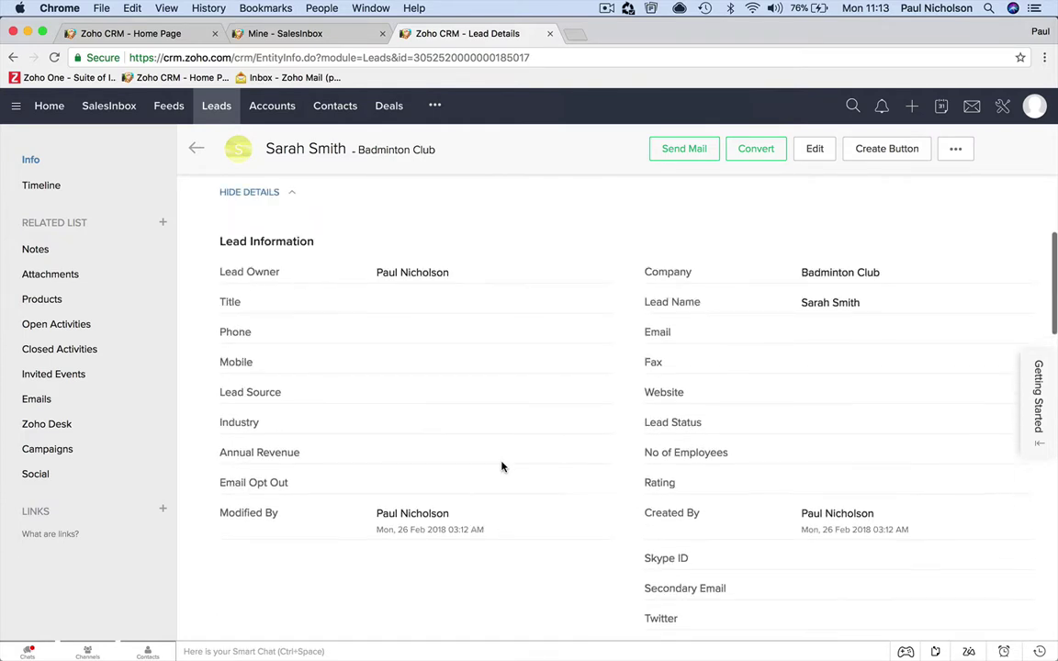
scroll(502, 466, "down", 2)
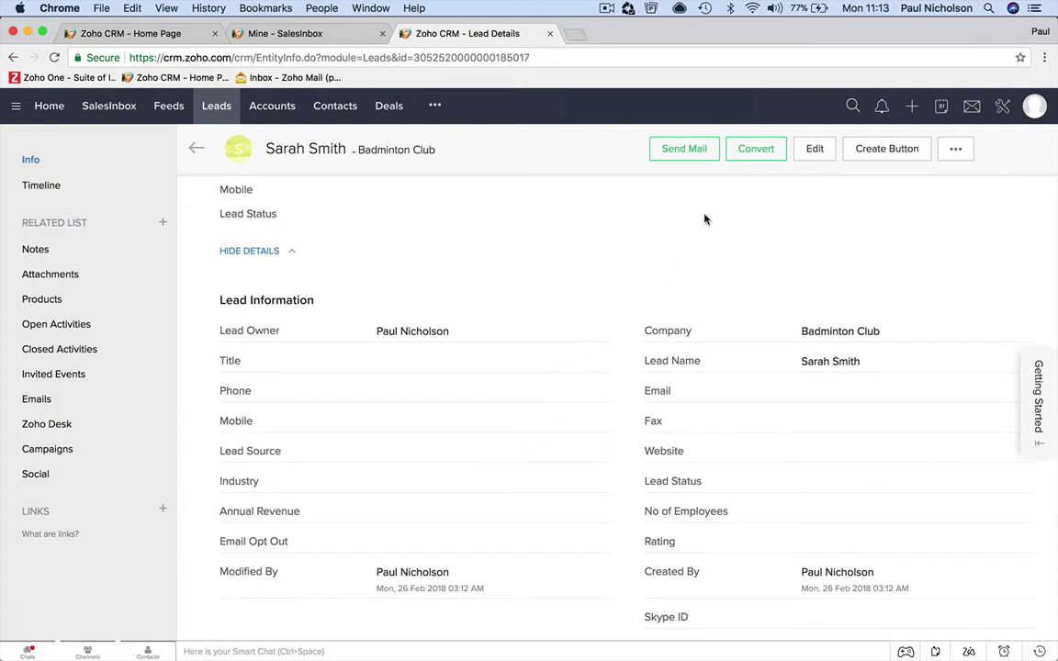
scroll(706, 224, "up", 2)
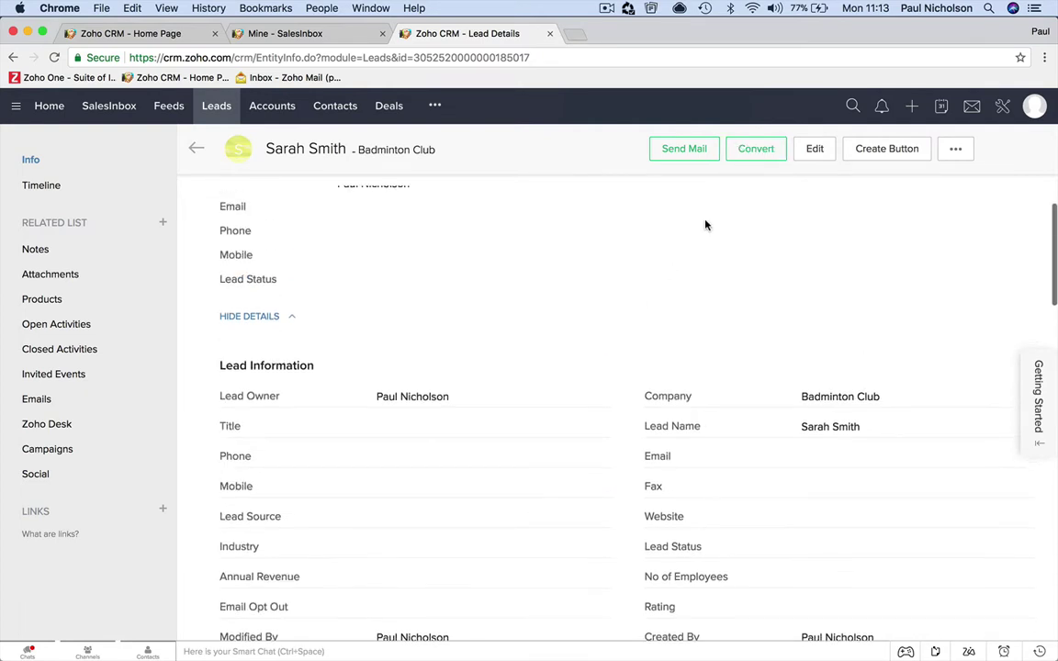
scroll(705, 224, "up", 1)
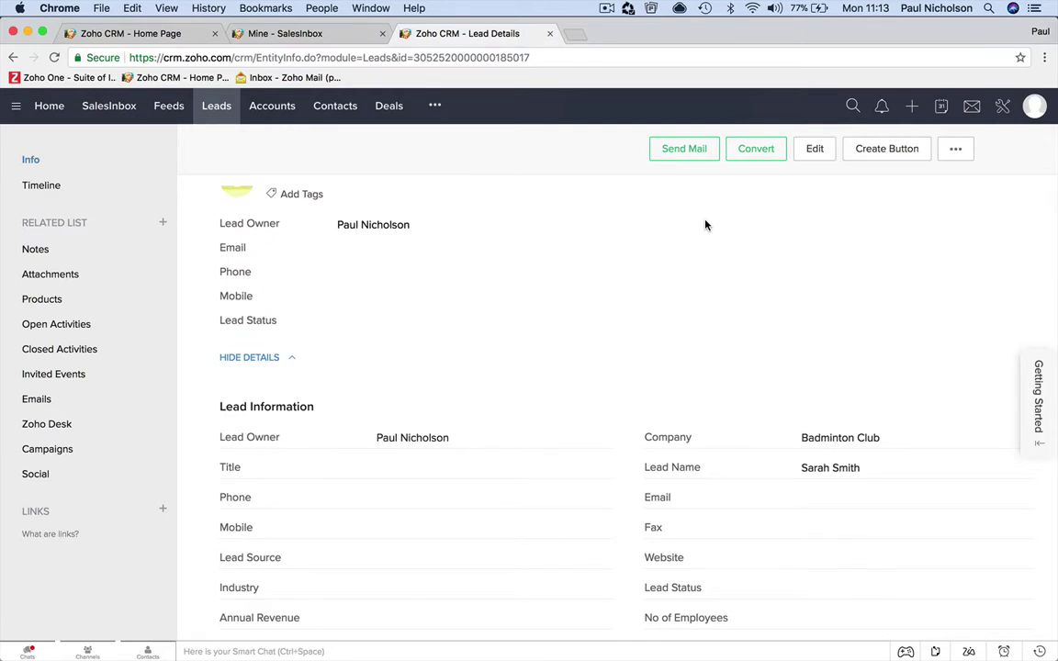
left_click(755, 156)
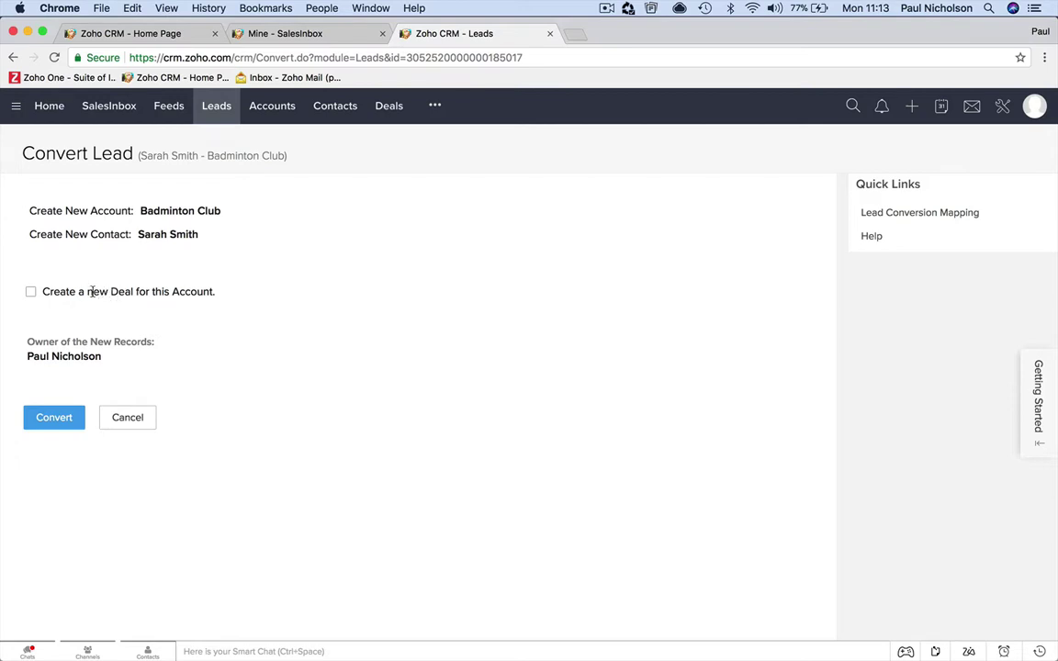
Add a new deal to the conversion with amount 2000 and closing date 11 March 2018.
left_click(30, 292)
scroll(87, 312, "down", 3)
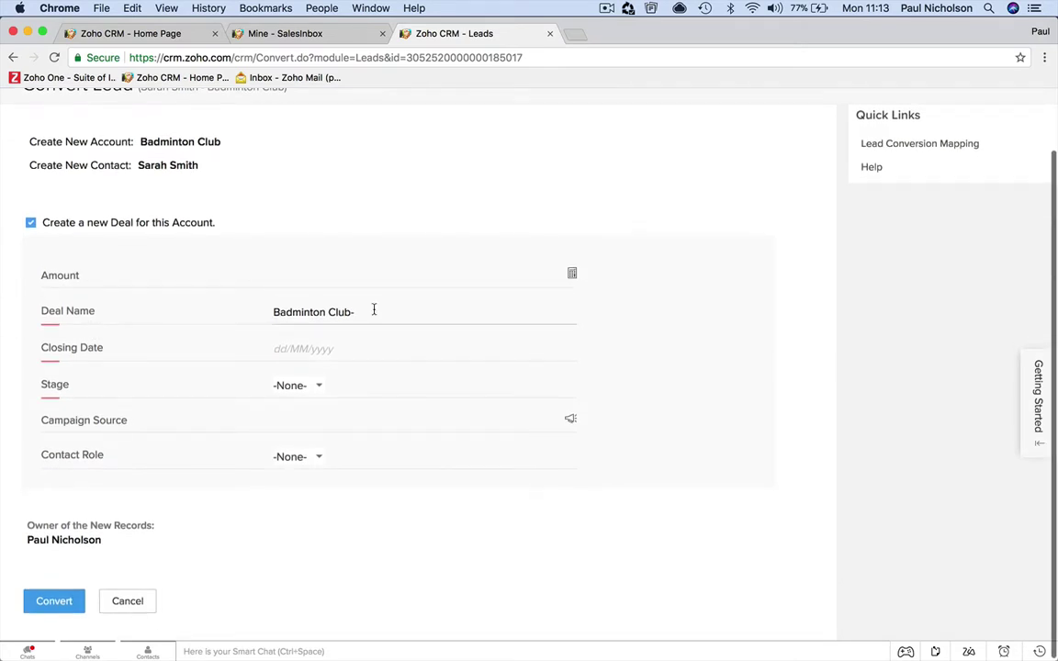
left_click(384, 273)
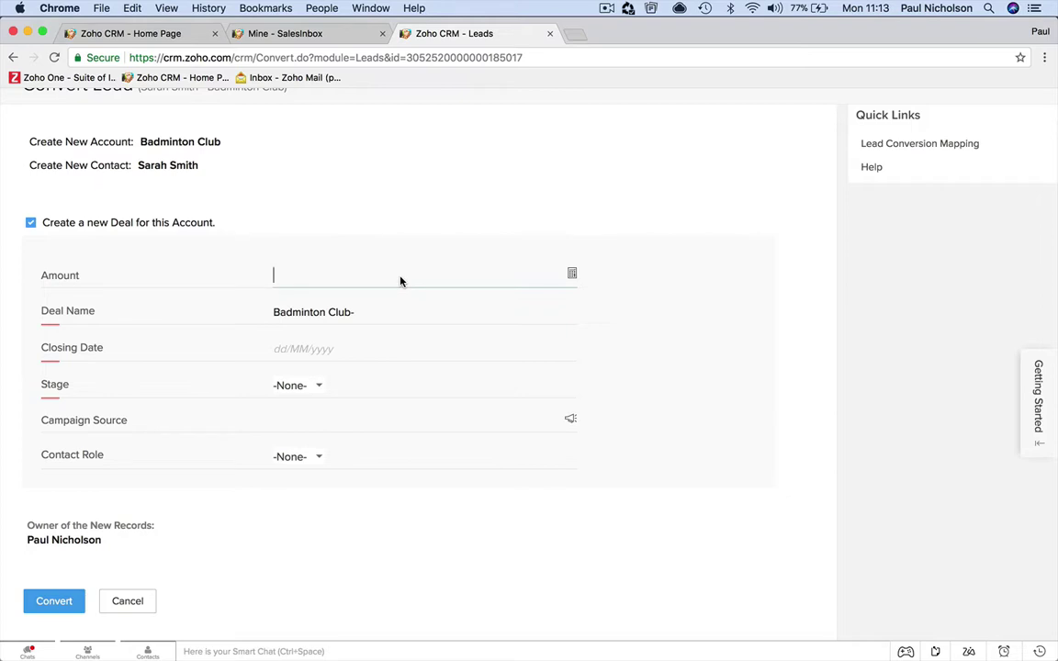
type("2000")
key("Tab")
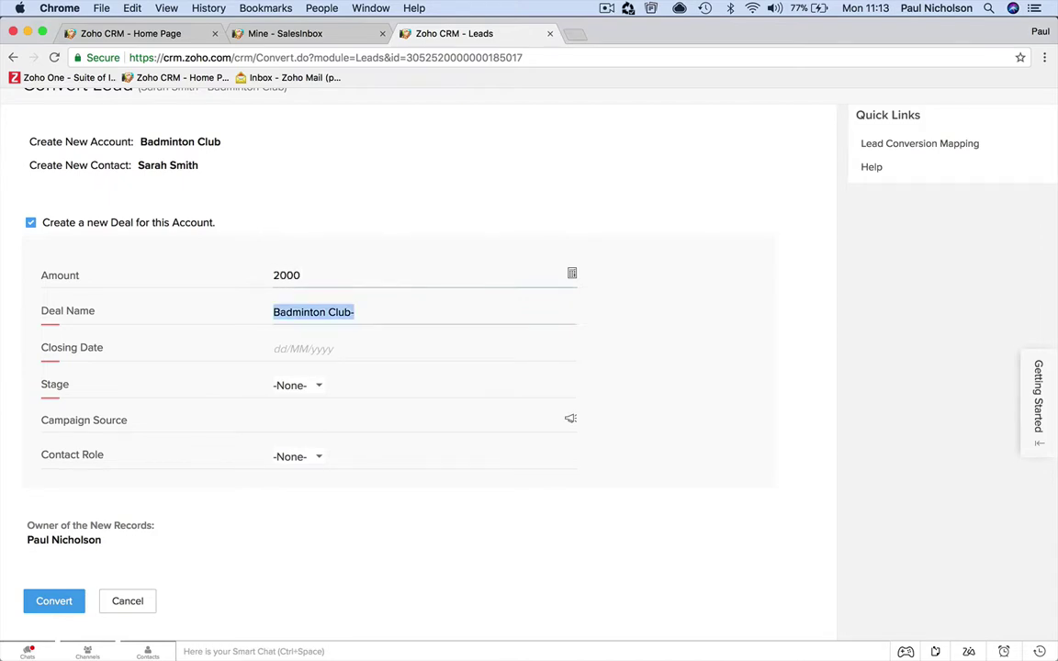
left_click(340, 348)
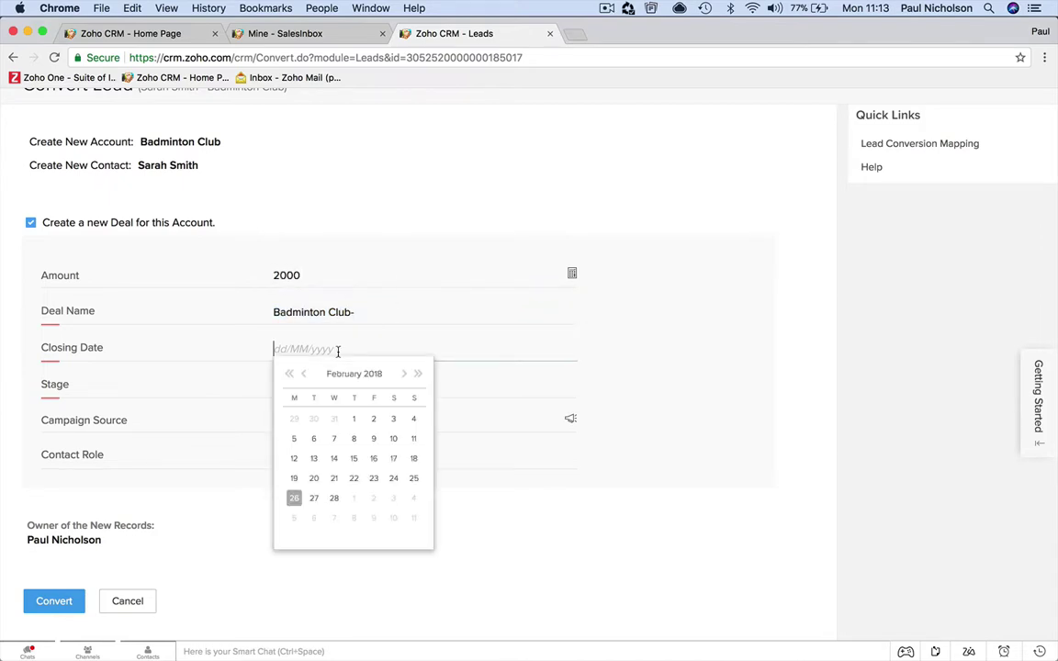
left_click(403, 373)
left_click(412, 439)
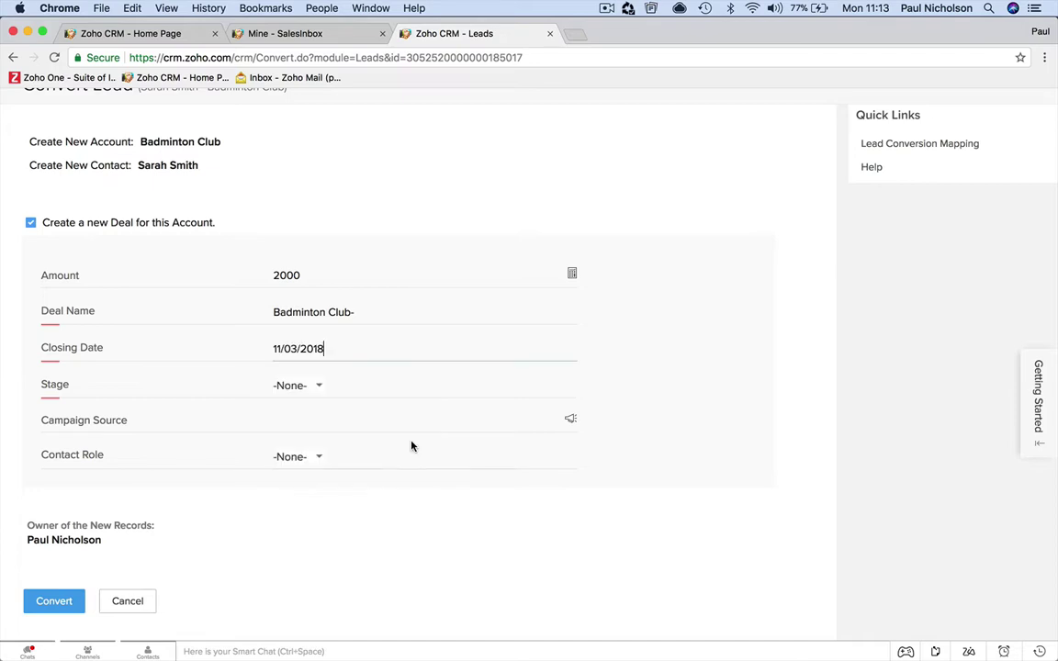
left_click(316, 387)
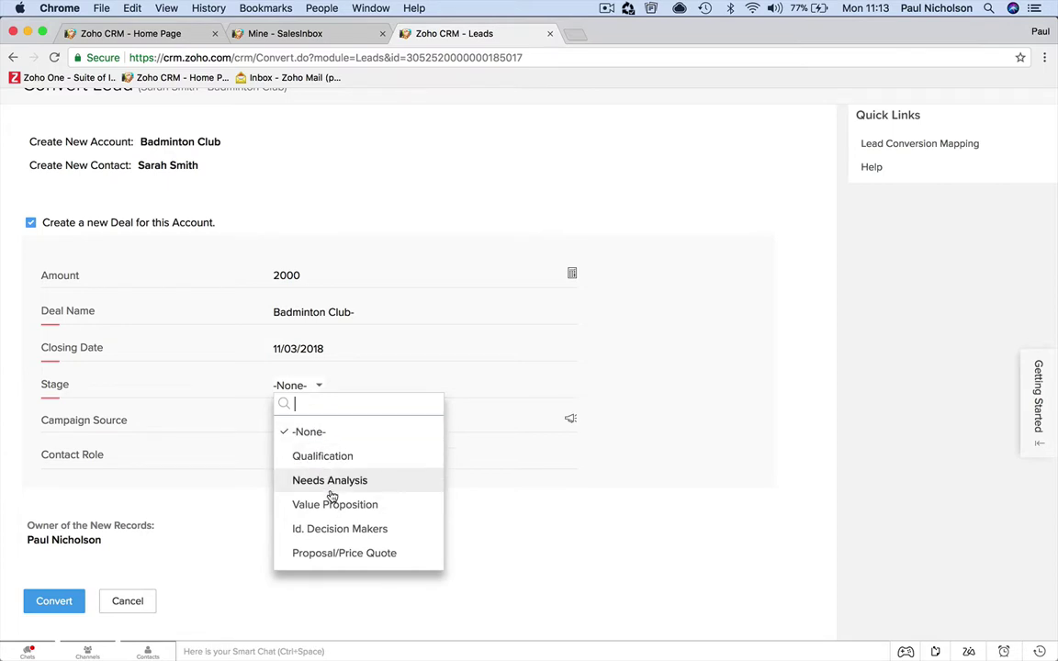
Choose Negotiation/Review as deal stage, check Campaign Source, and set contact role Decision Maker.
scroll(335, 506, "down", 1)
scroll(334, 510, "down", 1)
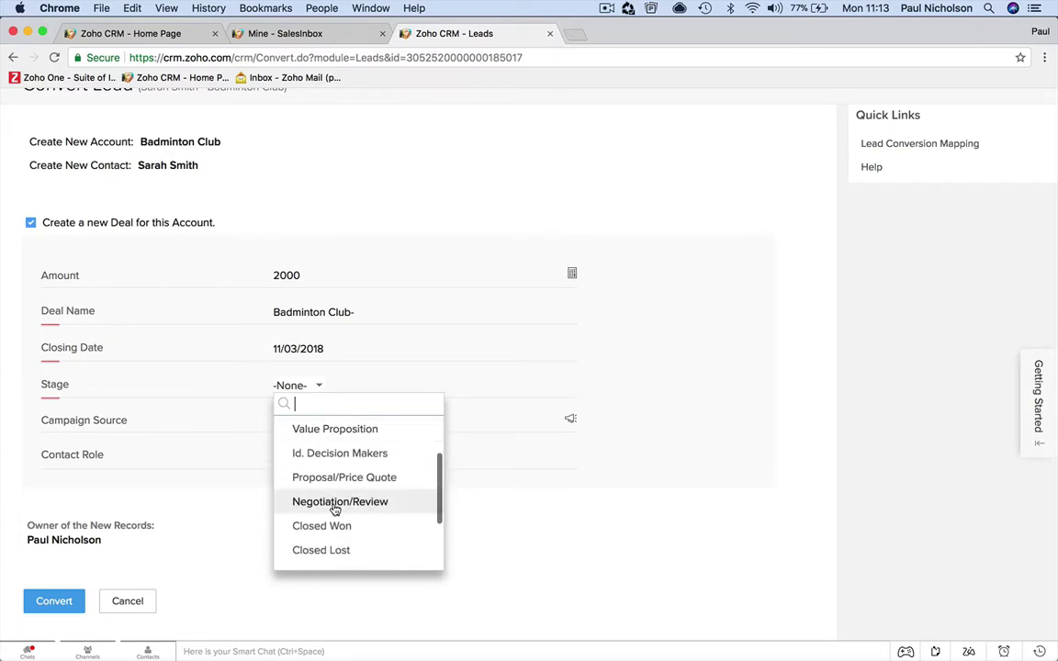
left_click(335, 504)
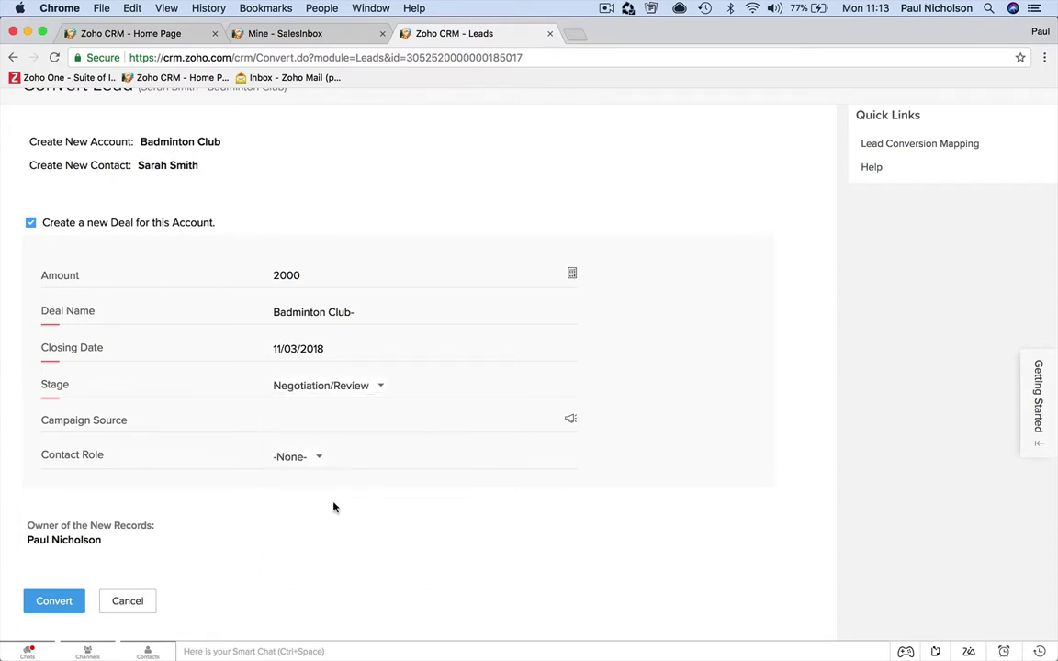
left_click(306, 419)
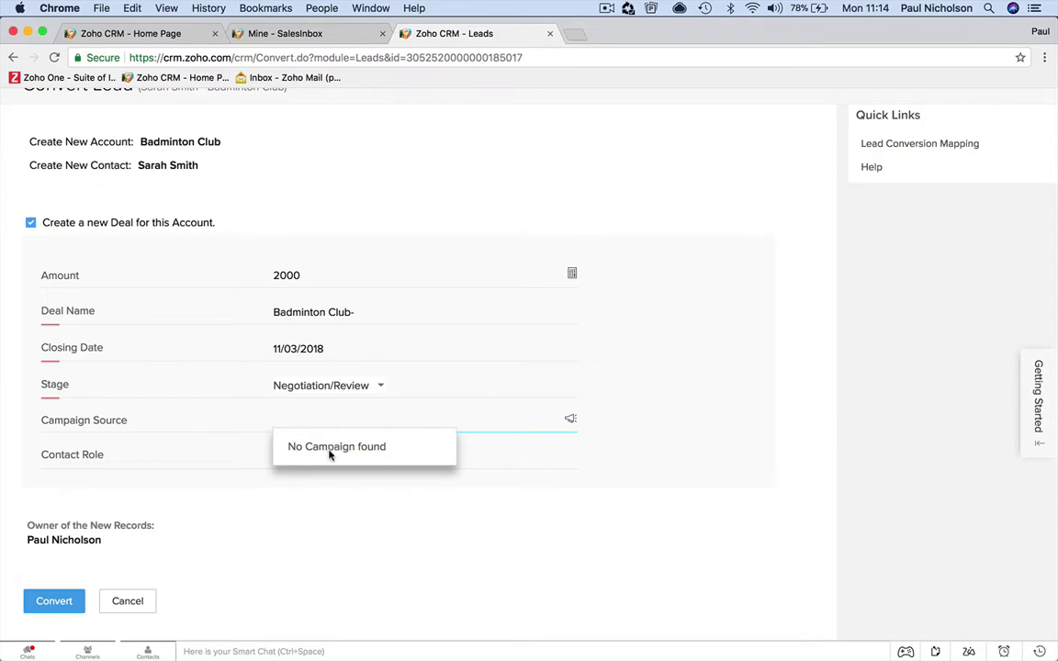
left_click(314, 457)
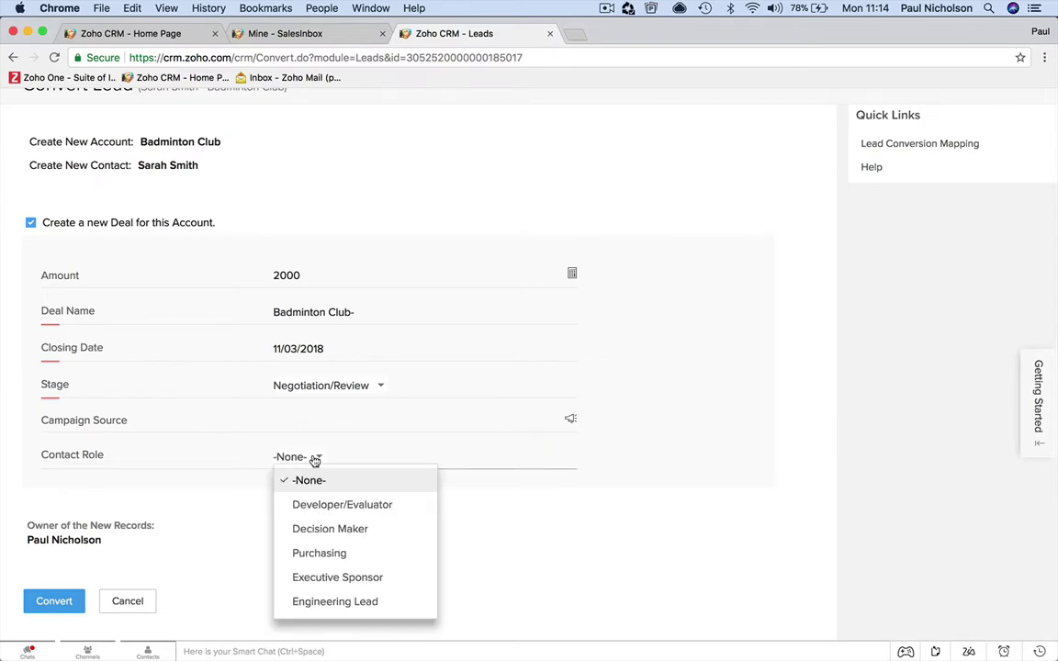
left_click(317, 527)
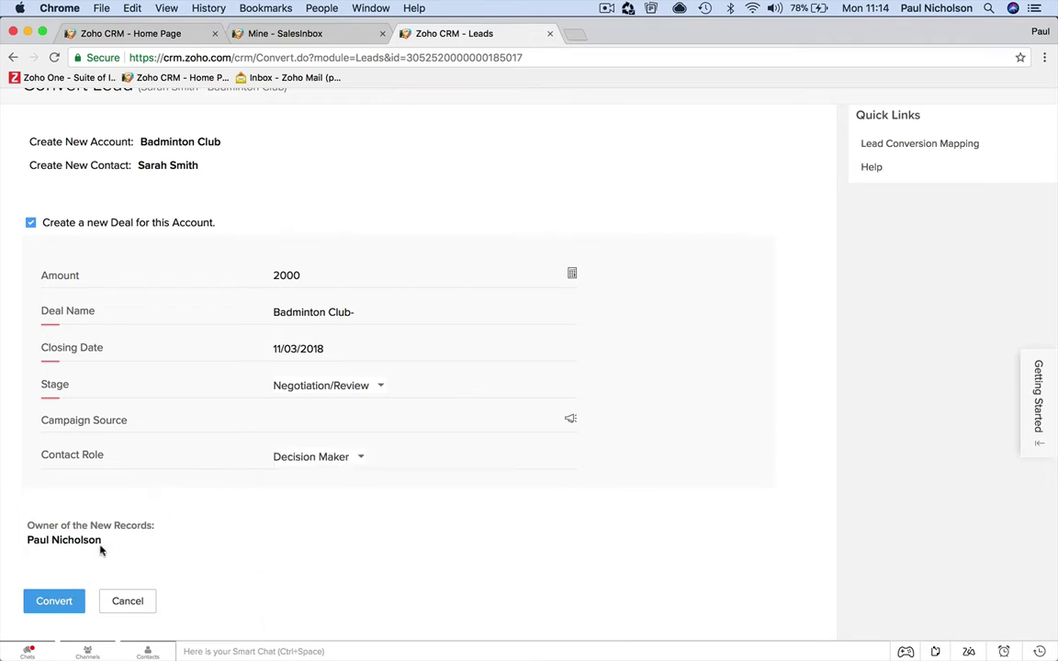
Convert the lead, then view the new contact's related deal Badminton Club- at £2,000.00, Negotiation/Review.
left_click(65, 598)
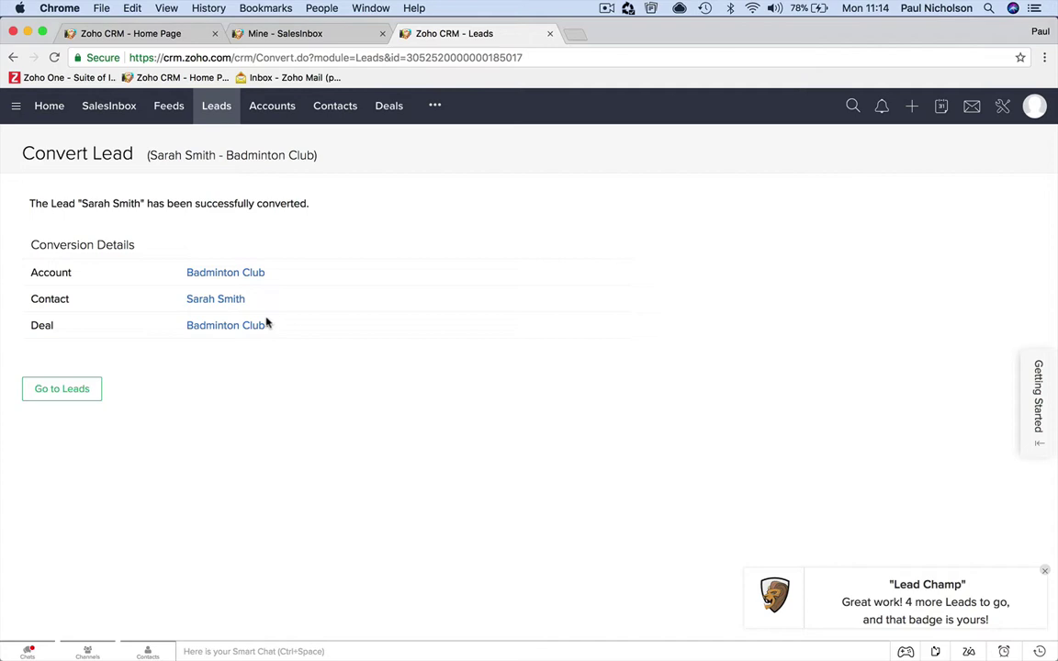
left_click(230, 298)
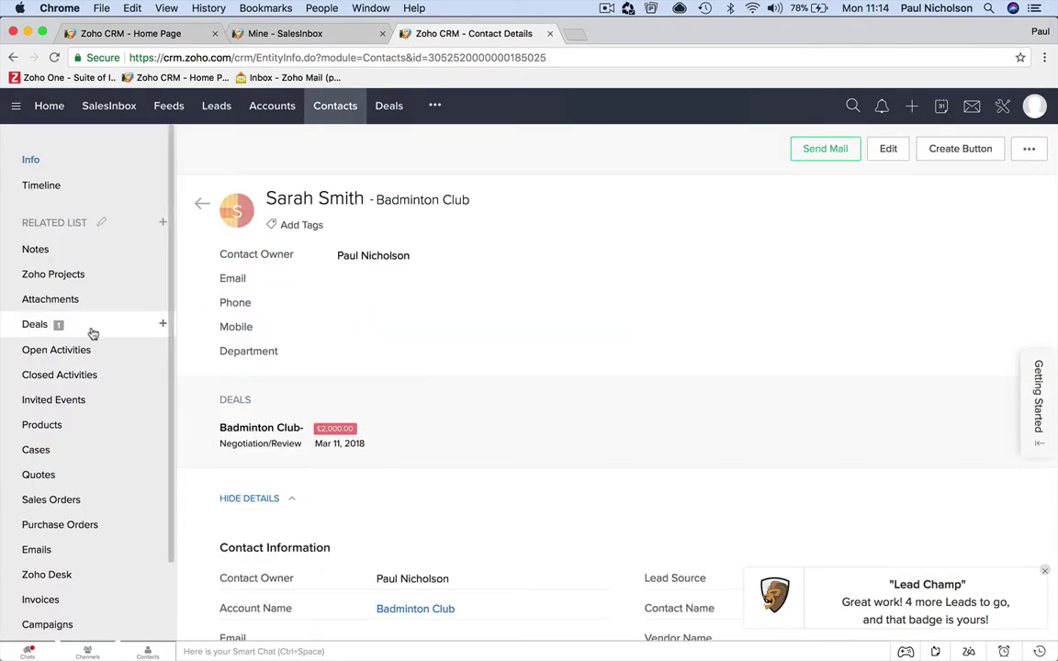
left_click(82, 324)
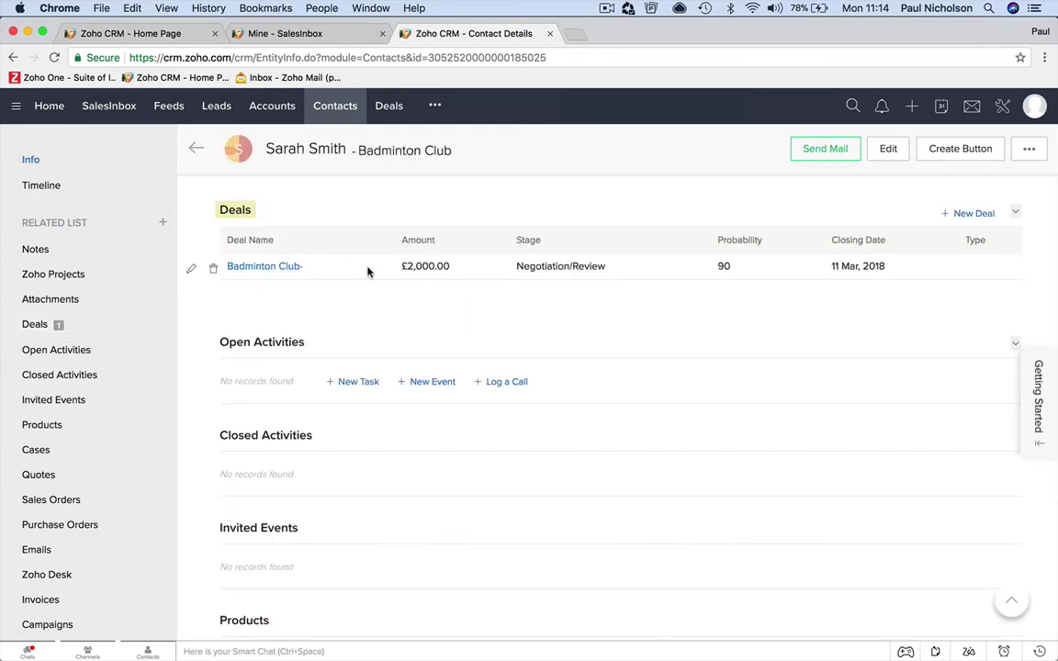
scroll(295, 188, "up", 1)
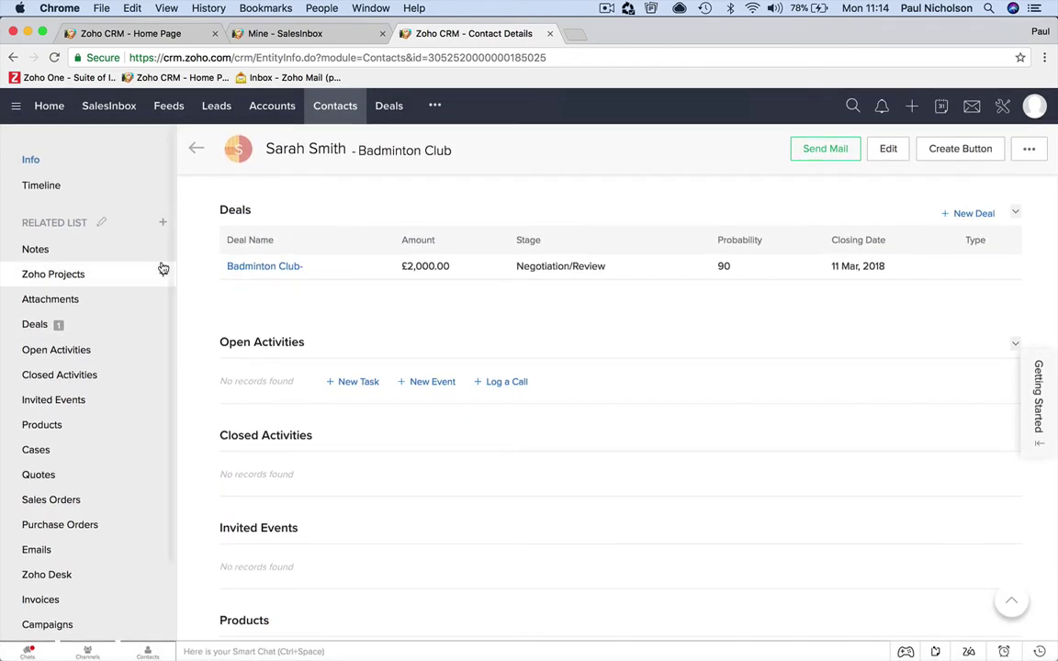
scroll(345, 298, "up", 10)
scroll(370, 454, "down", 1)
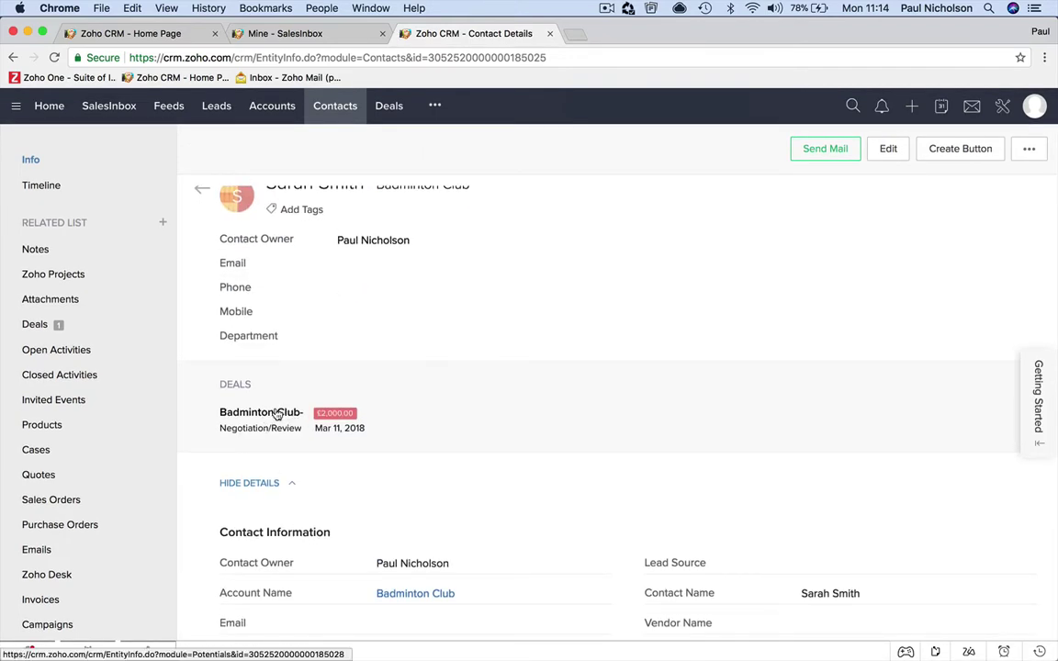
scroll(392, 439, "down", 3)
scroll(392, 439, "up", 3)
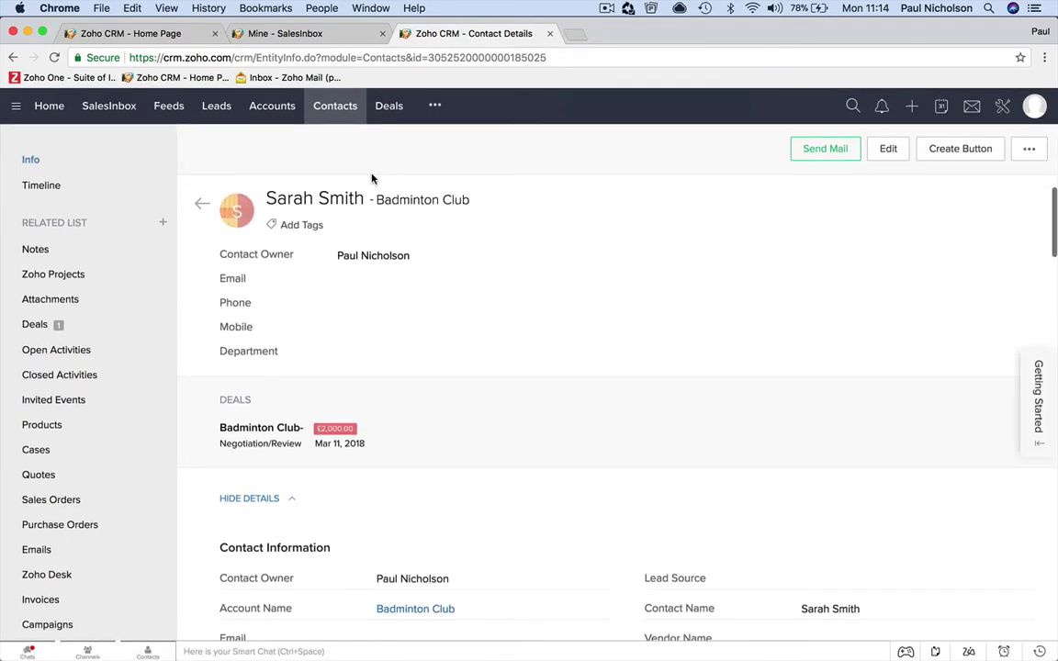
Open the Badminton Club- deal from the Deals board, showing probability 90 and £1,800.00 expected revenue.
left_click(390, 106)
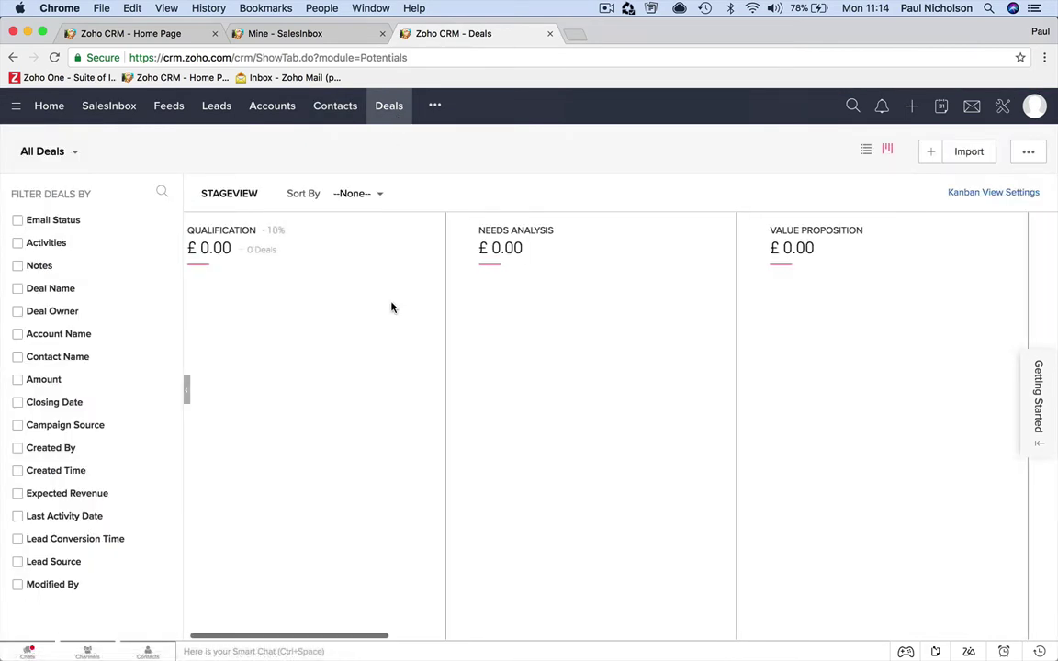
scroll(391, 306, "right", 10)
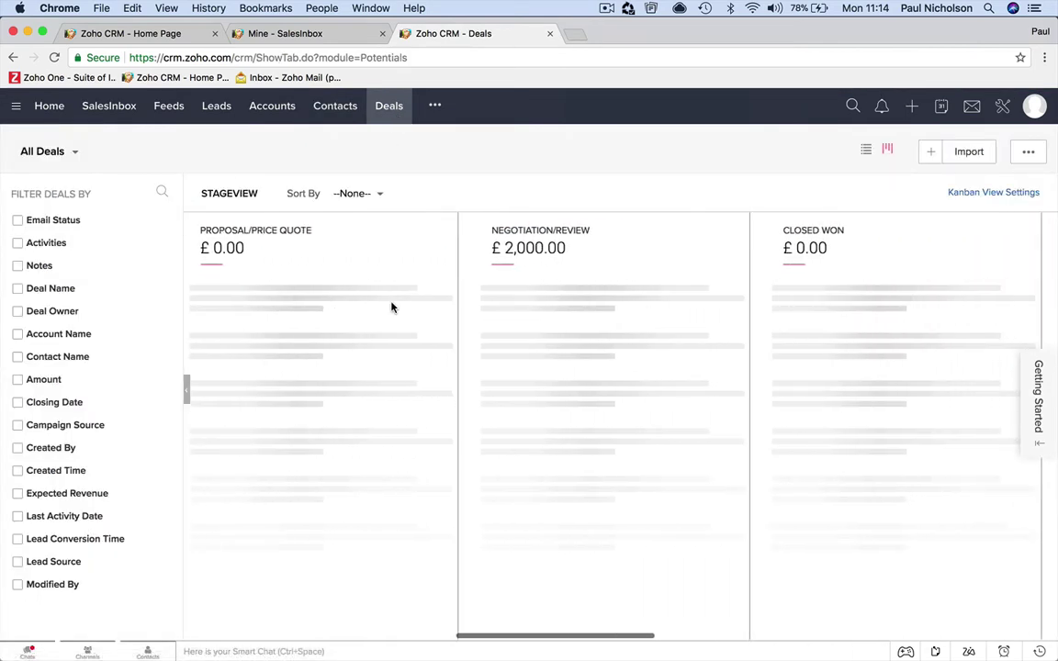
scroll(391, 306, "right", 3)
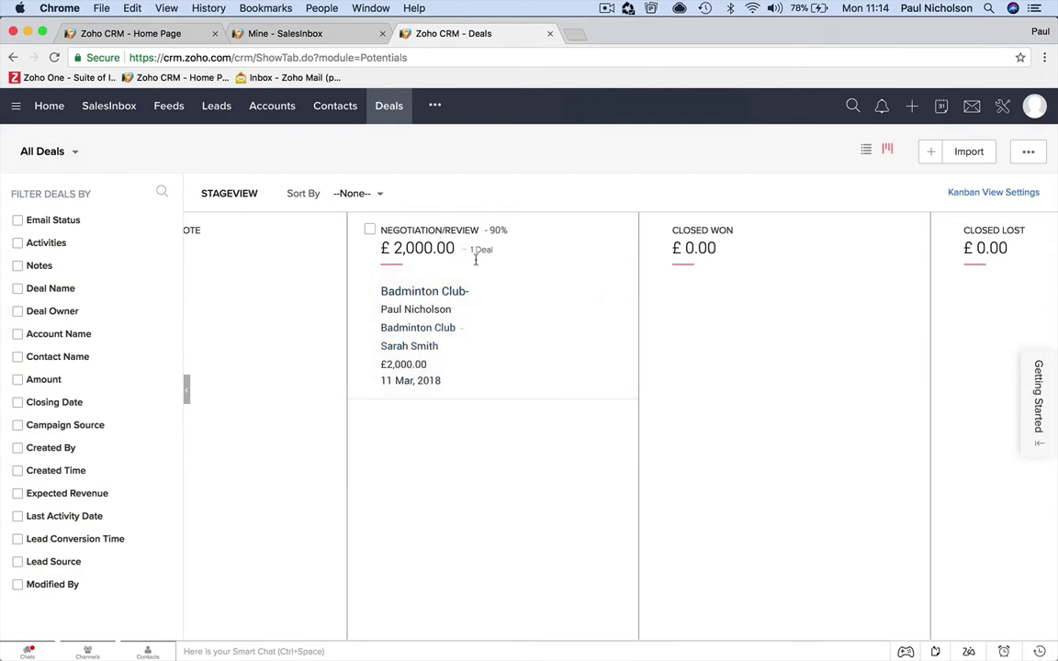
left_click(445, 294)
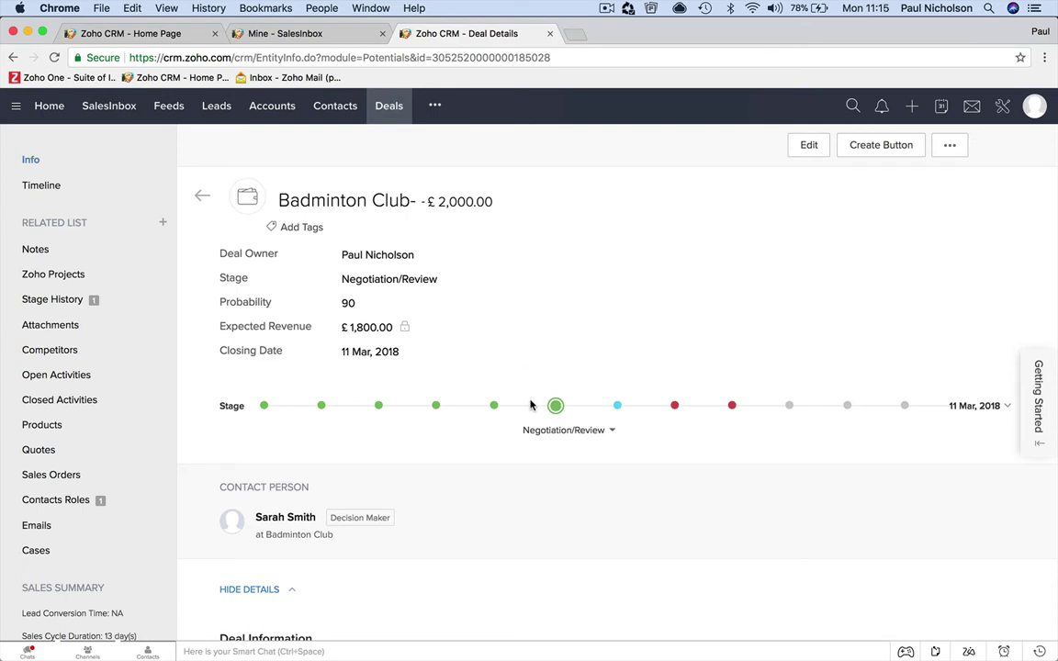
scroll(529, 405, "down", 2)
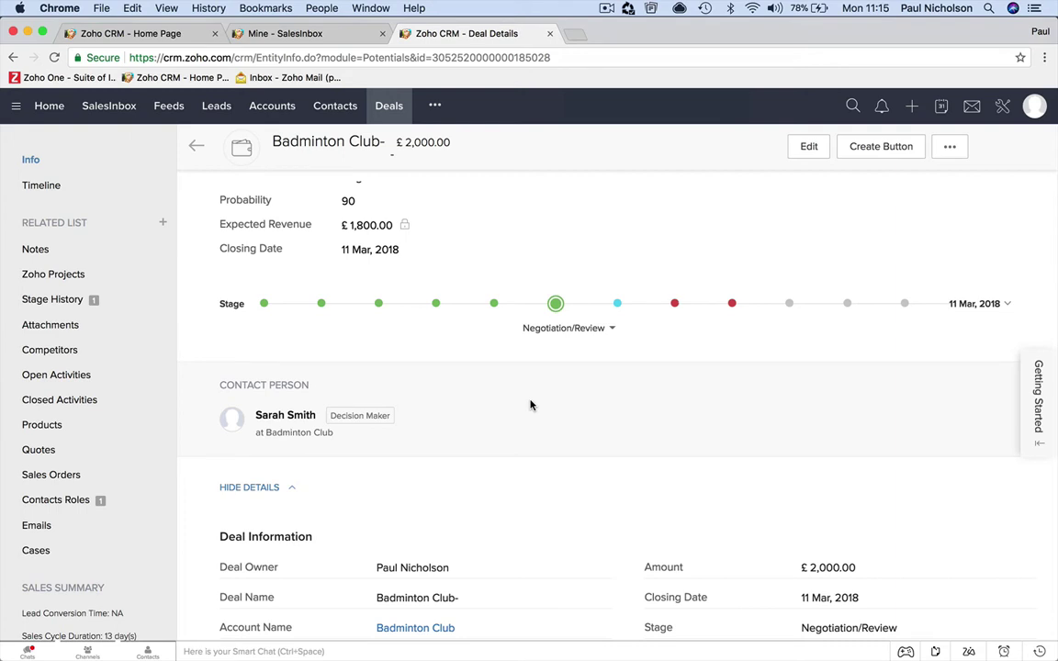
scroll(530, 405, "up", 3)
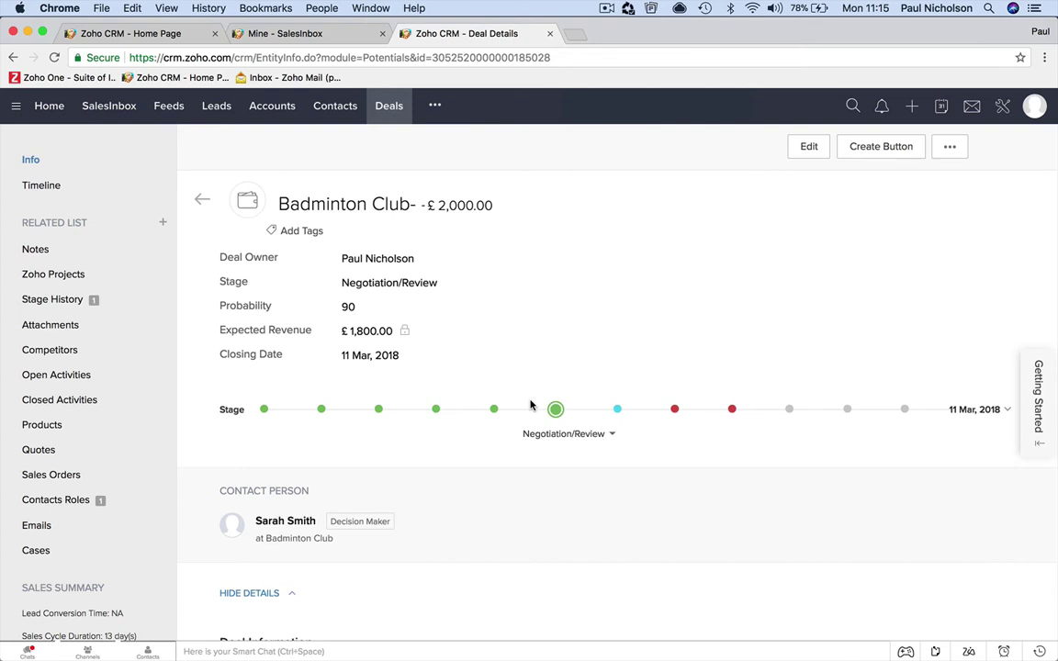